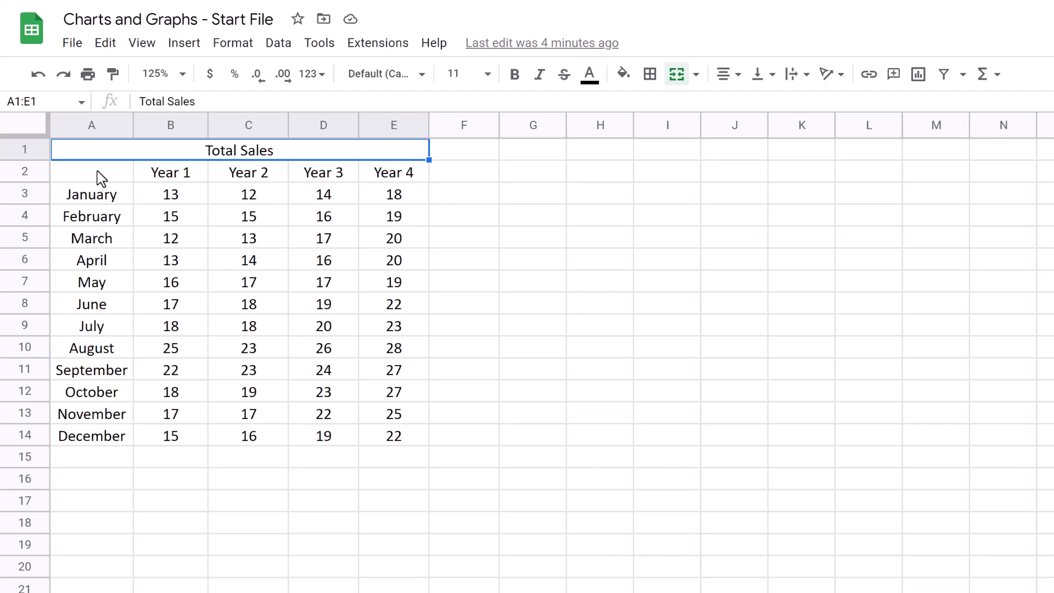
Insert a line chart of the monthly sales data in A2:E14
{"action": "left_click_drag", "start_coordinate": [101, 178], "coordinate": [423, 445]}
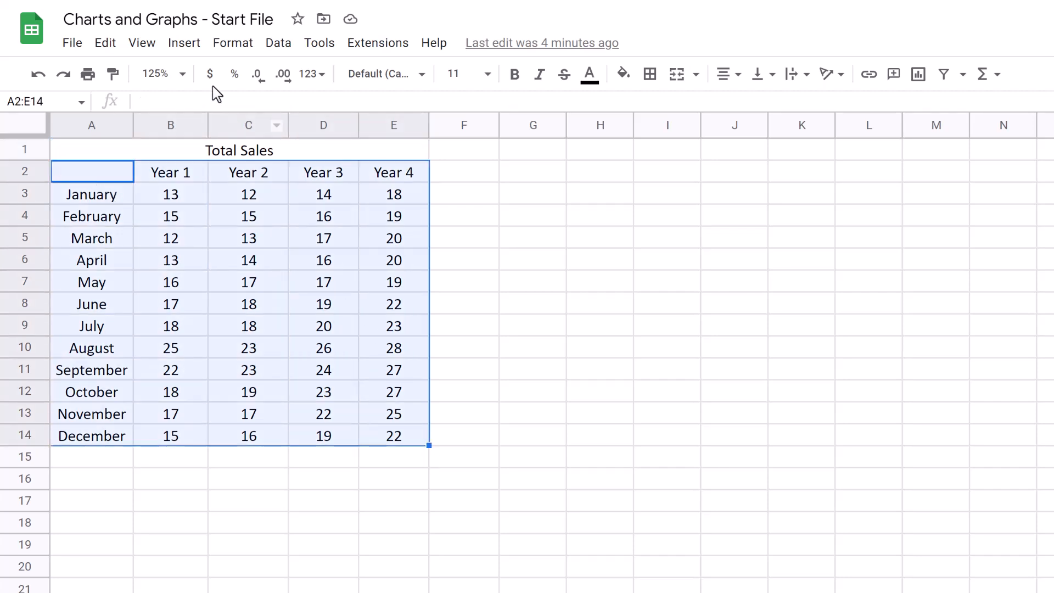
{"action": "left_click", "coordinate": [185, 48]}
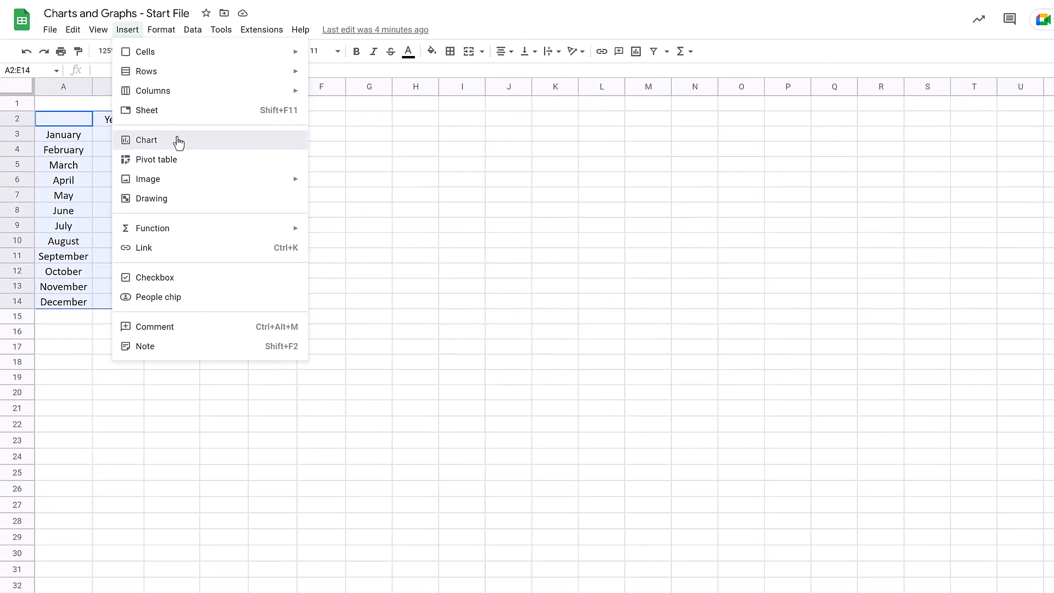
{"action": "left_click", "coordinate": [178, 143]}
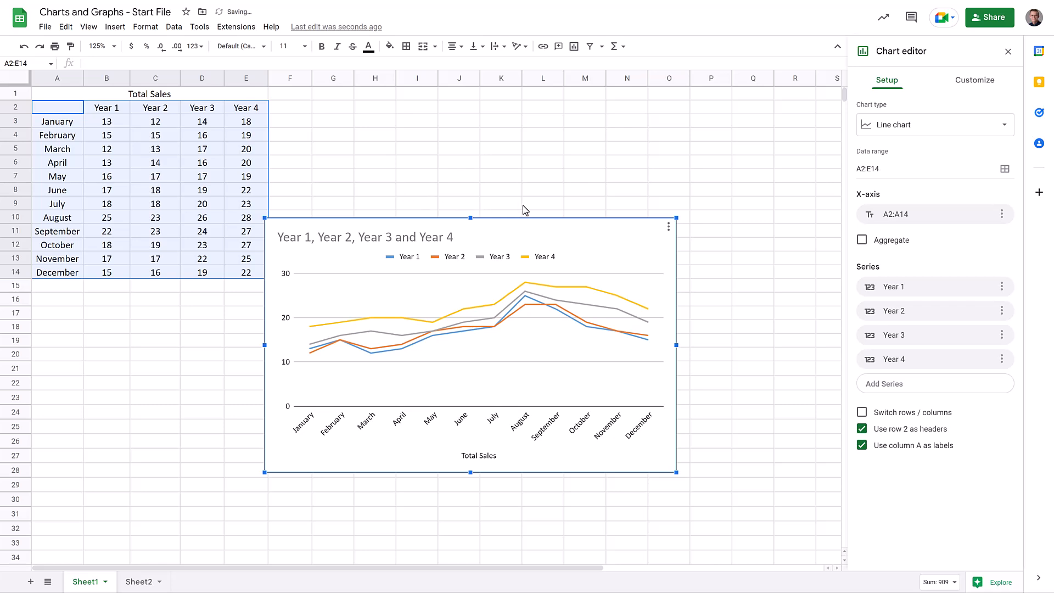
{"action": "left_click", "coordinate": [949, 131]}
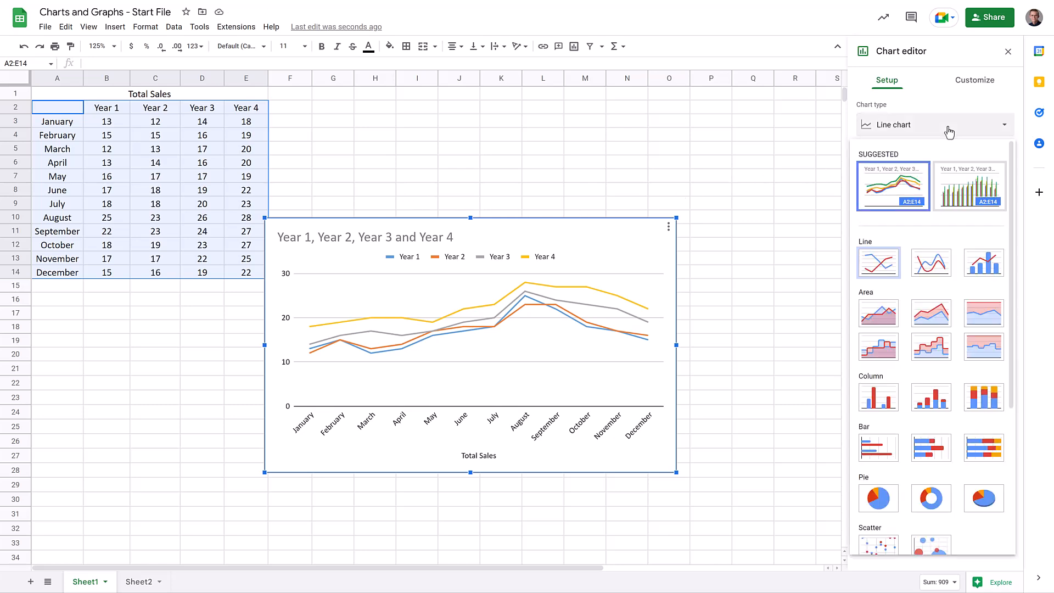
{"action": "left_click", "coordinate": [909, 188]}
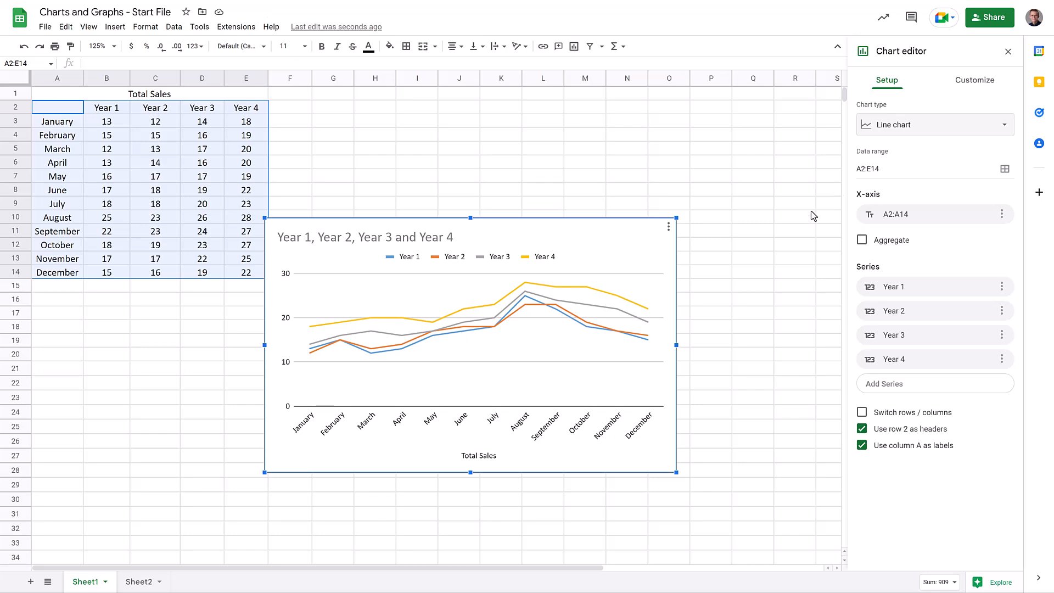
Set the chart title to Yearly Sales
{"action": "left_click", "coordinate": [974, 80]}
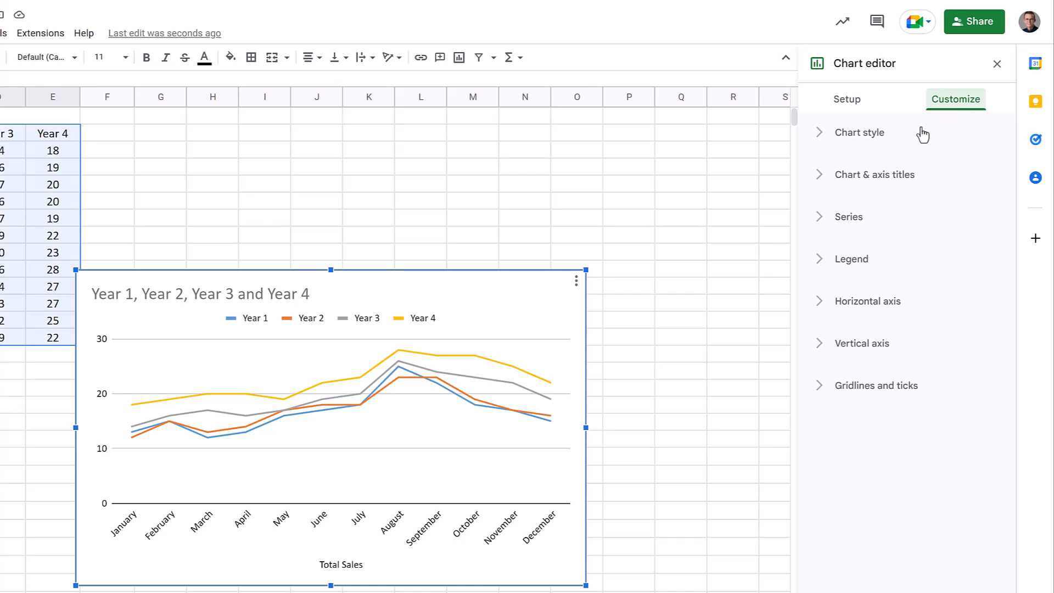
{"action": "left_click", "coordinate": [868, 179]}
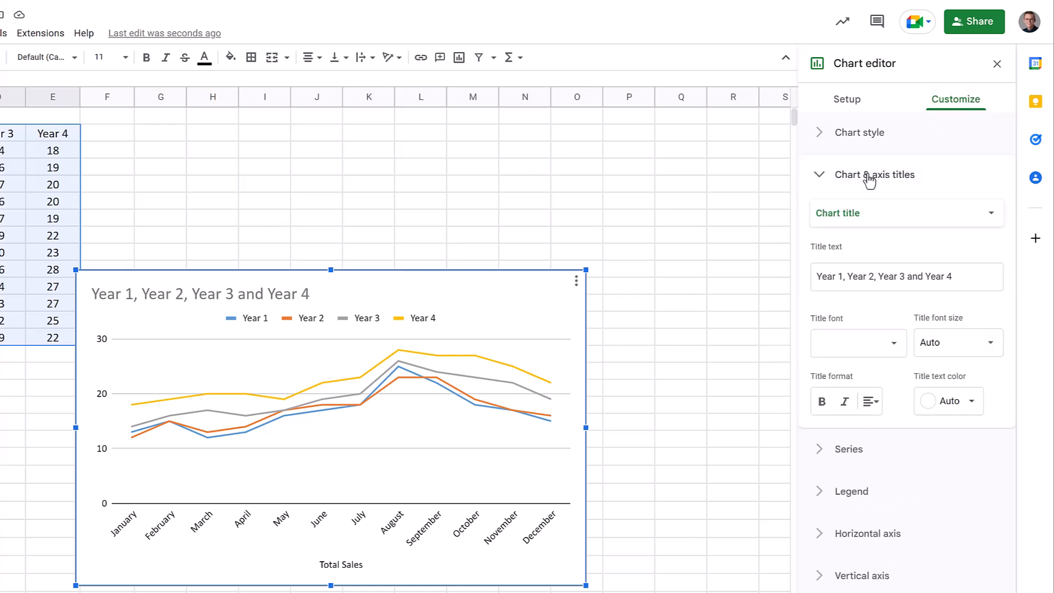
{"action": "left_click_drag", "start_coordinate": [954, 276], "coordinate": [804, 272]}
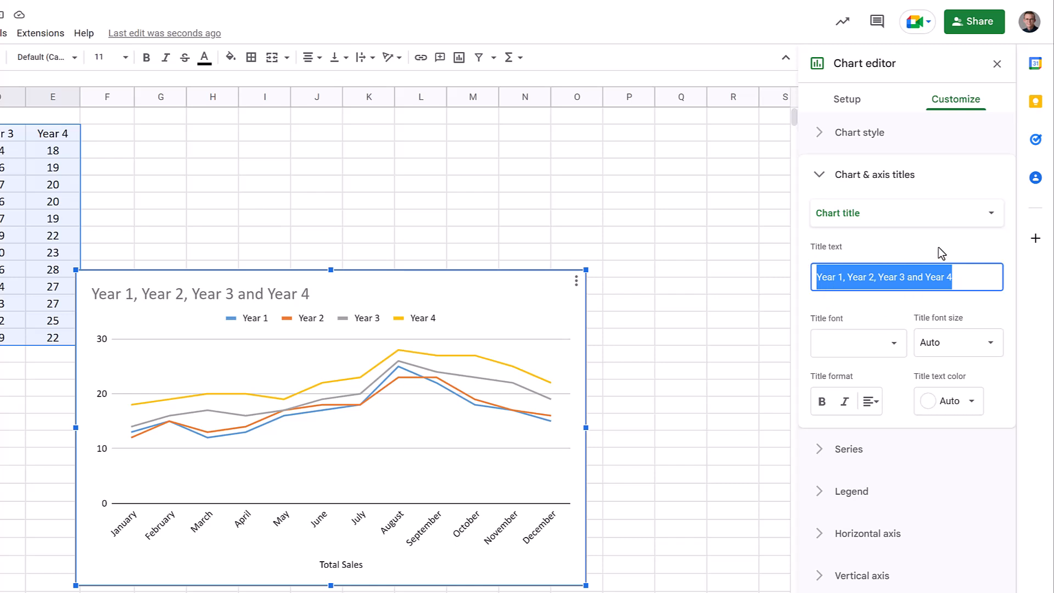
{"action": "type", "text": "Yearly"}
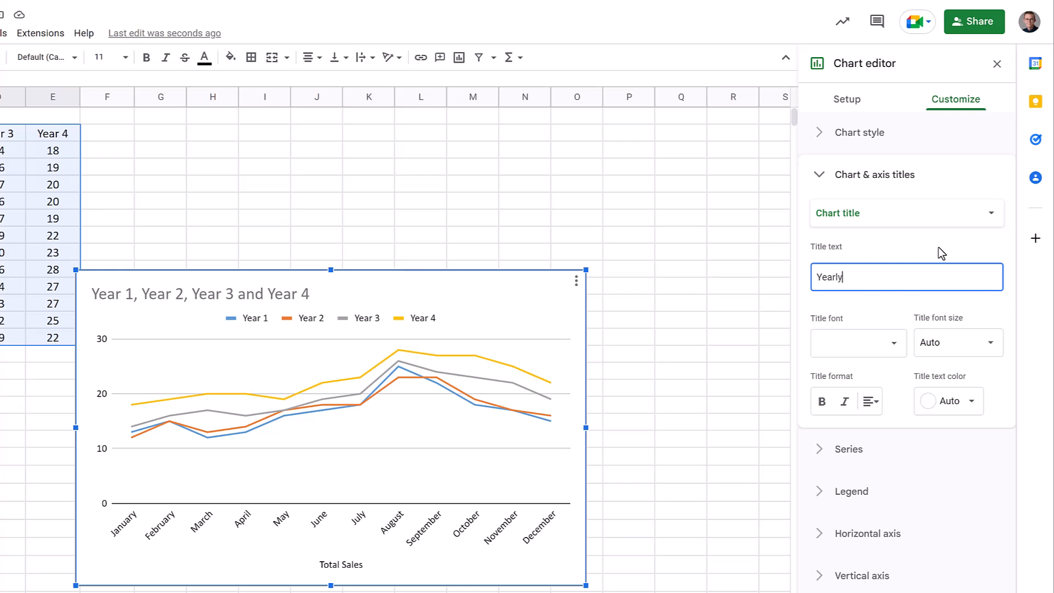
{"action": "type", "text": " Sales"}
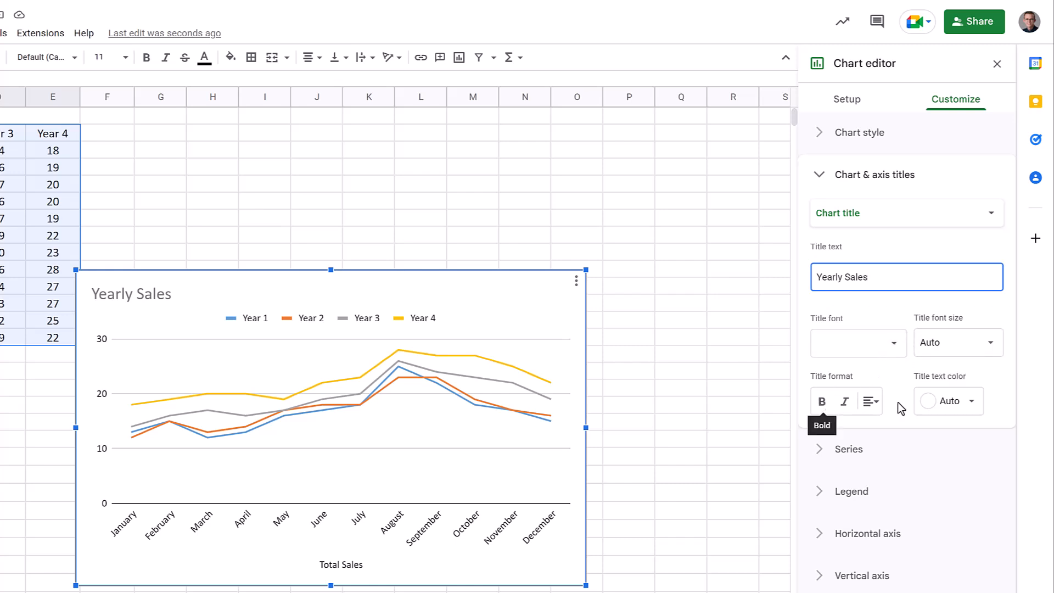
Set the horizontal axis title to Months
{"action": "left_click", "coordinate": [895, 220]}
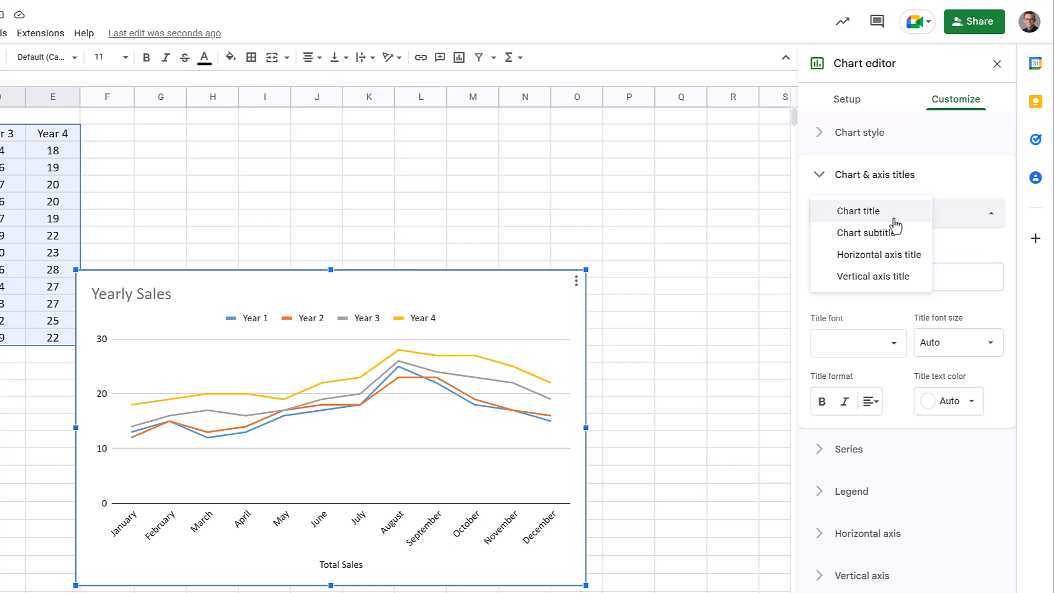
{"action": "left_click", "coordinate": [891, 256]}
{"action": "triple_click", "coordinate": [821, 272]}
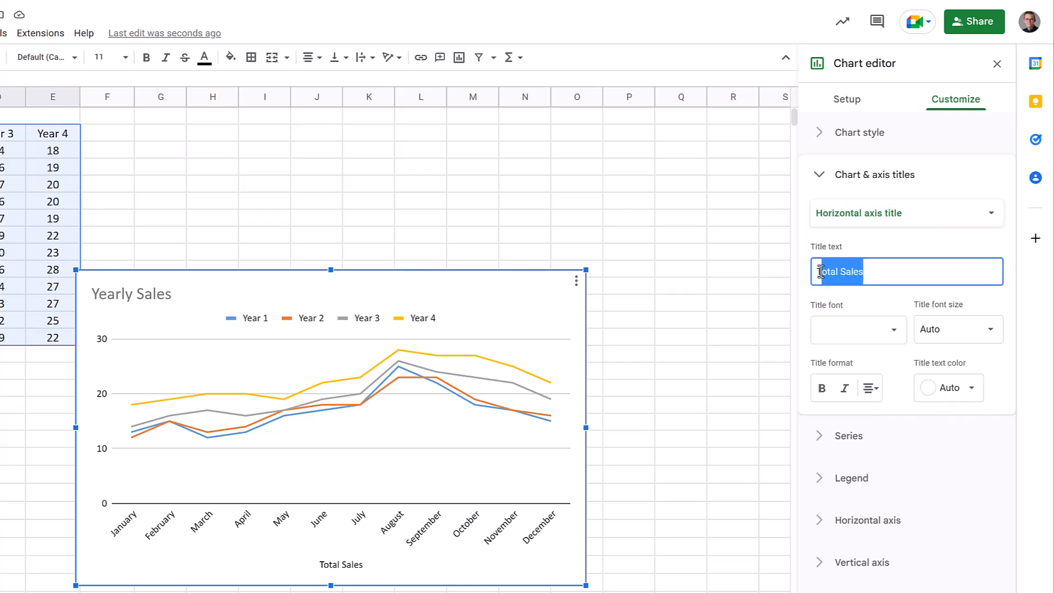
{"action": "type", "text": "Months"}
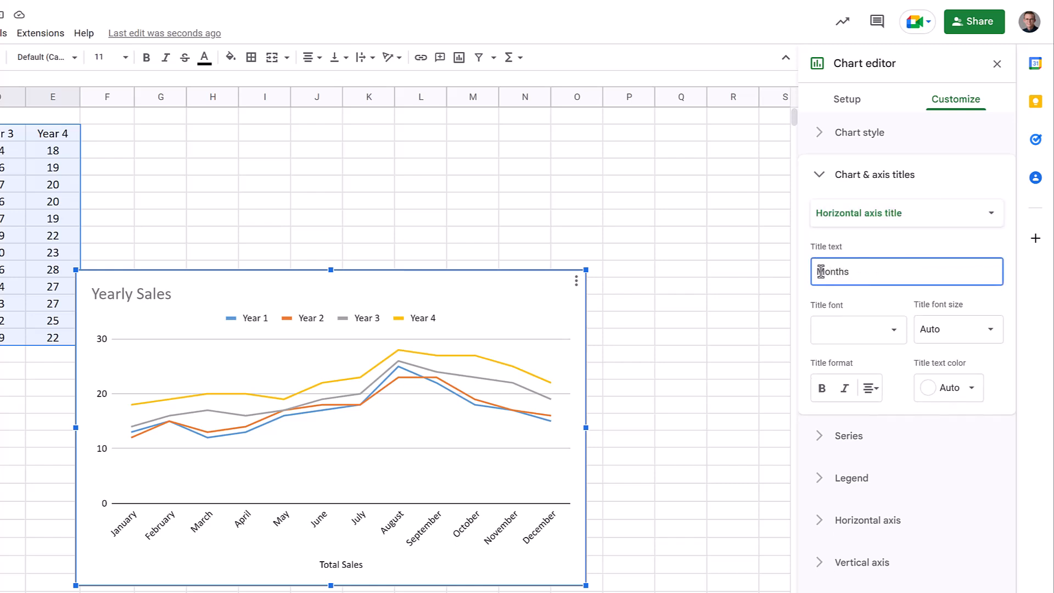
Set the vertical axis title to Profit in Thousands
{"action": "left_click", "coordinate": [865, 225]}
{"action": "left_click", "coordinate": [868, 231]}
{"action": "left_click", "coordinate": [868, 272]}
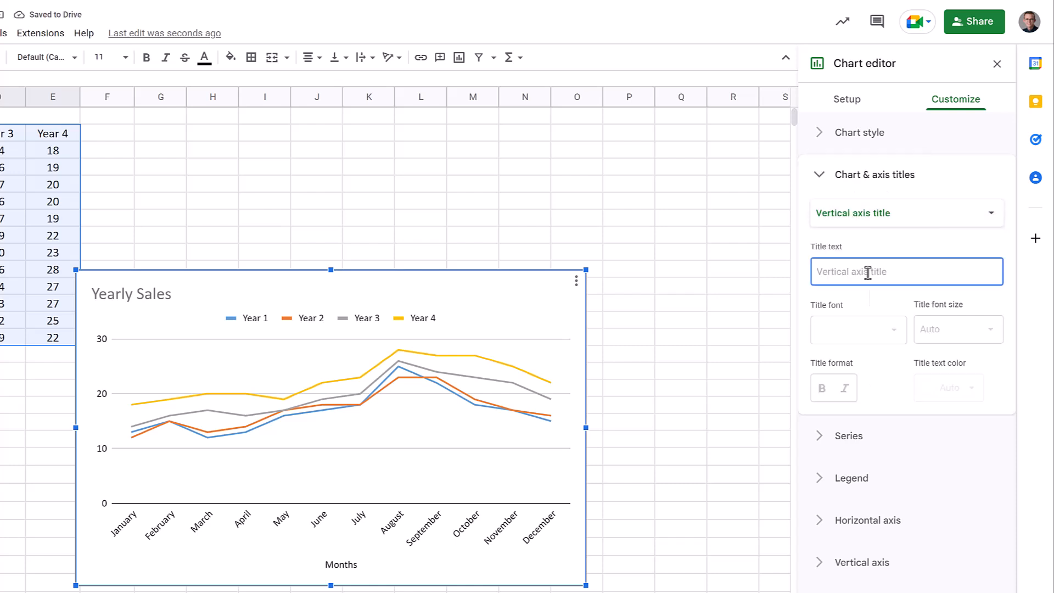
{"action": "type", "text": "Profit in Thousands"}
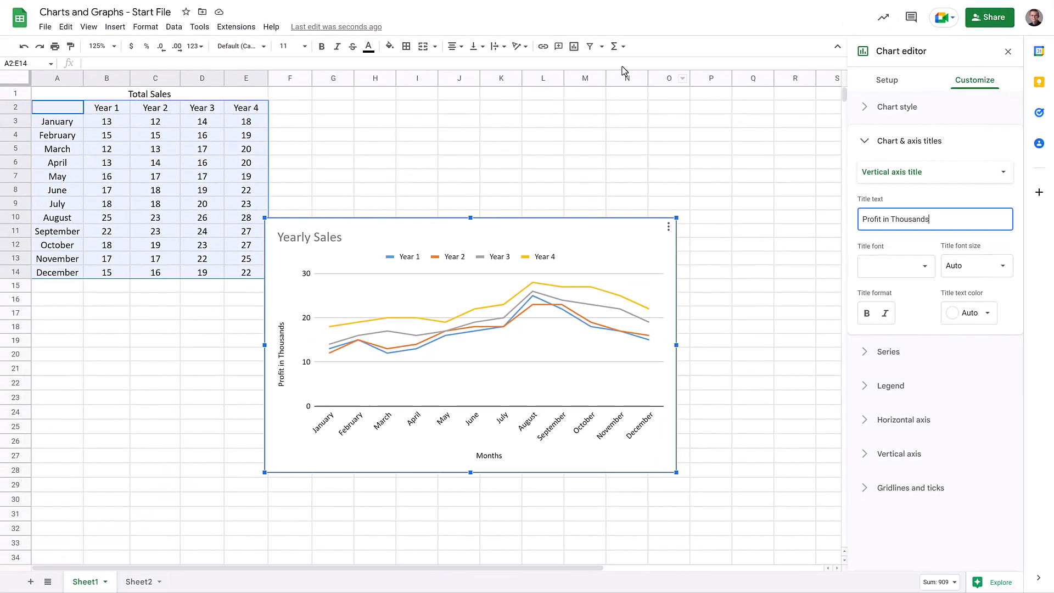
Browse the available spreadsheet themes
{"action": "left_click", "coordinate": [146, 27]}
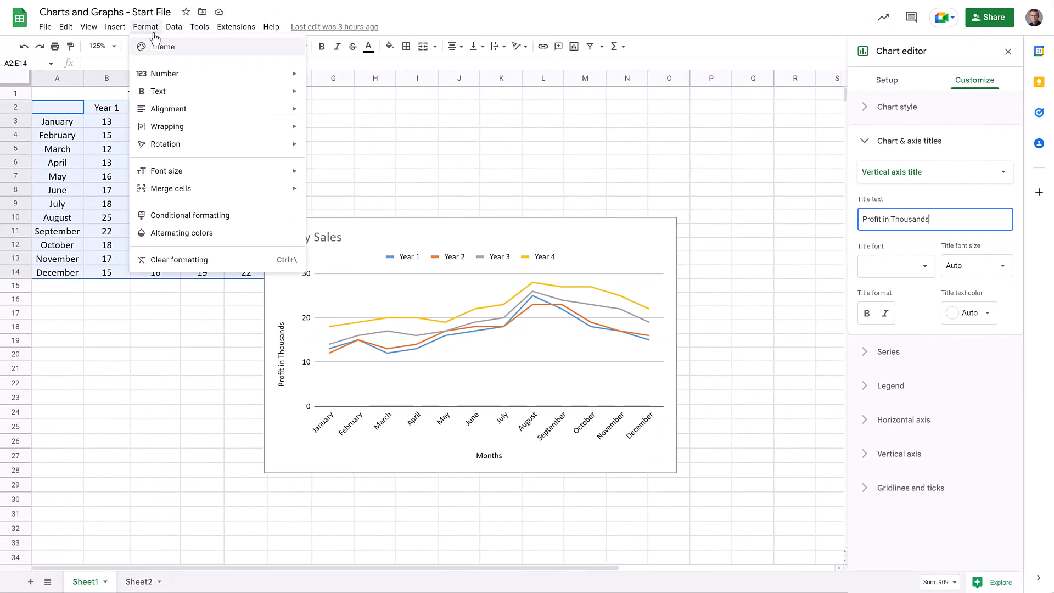
{"action": "left_click", "coordinate": [175, 52]}
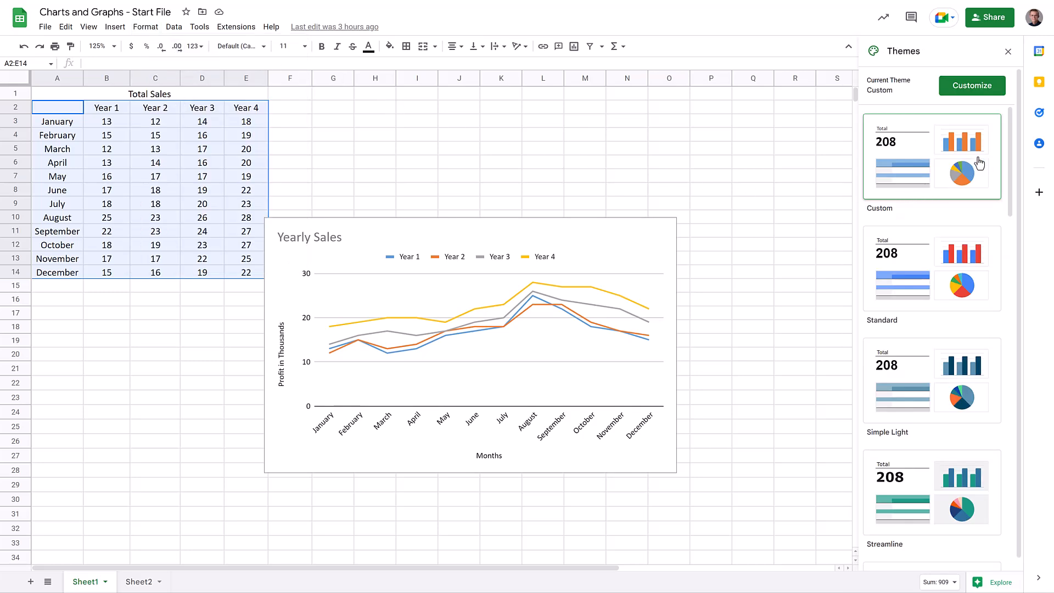
{"action": "scroll", "coordinate": [982, 170], "scroll_direction": "down", "scroll_amount": 1}
{"action": "scroll", "coordinate": [979, 186], "scroll_direction": "down", "scroll_amount": 4}
{"action": "scroll", "coordinate": [980, 198], "scroll_direction": "up", "scroll_amount": 5}
Change the Year 4 series line color in the line chart to dark purple
{"action": "double_click", "coordinate": [655, 246]}
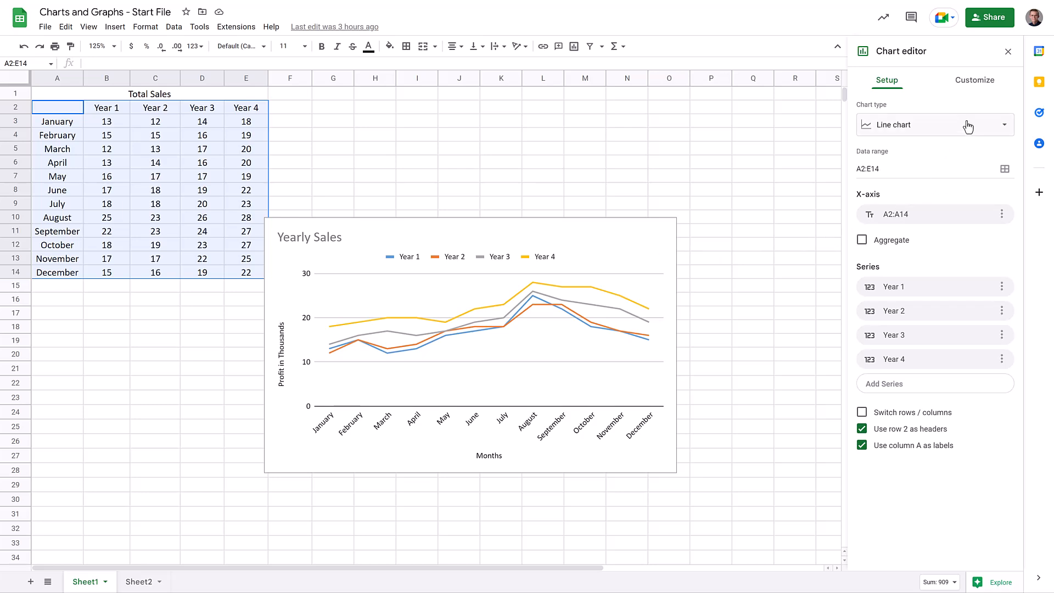
{"action": "left_click", "coordinate": [983, 87]}
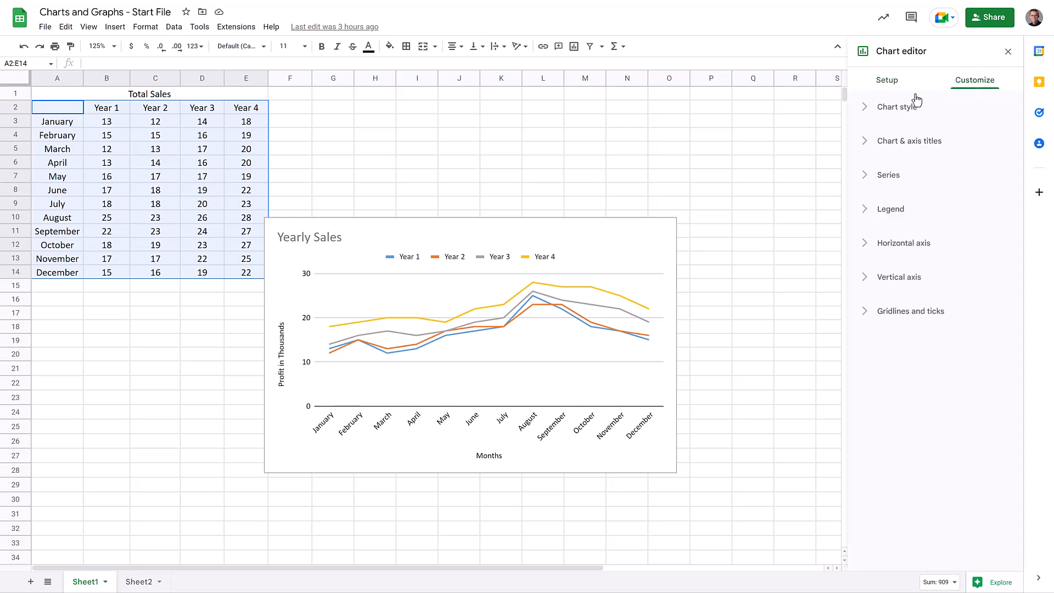
{"action": "left_click", "coordinate": [868, 107]}
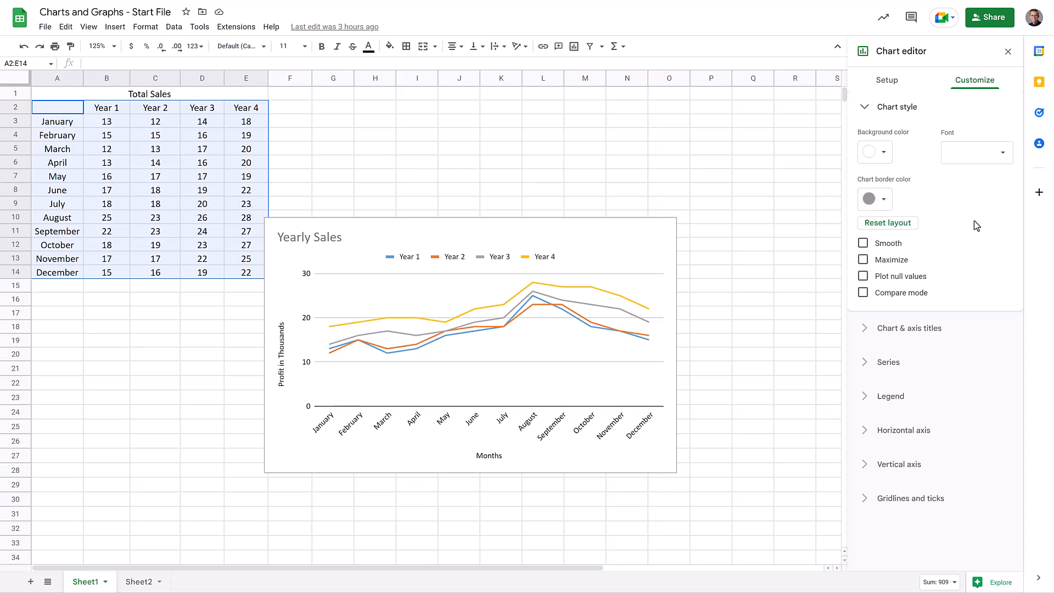
{"action": "left_click", "coordinate": [618, 296]}
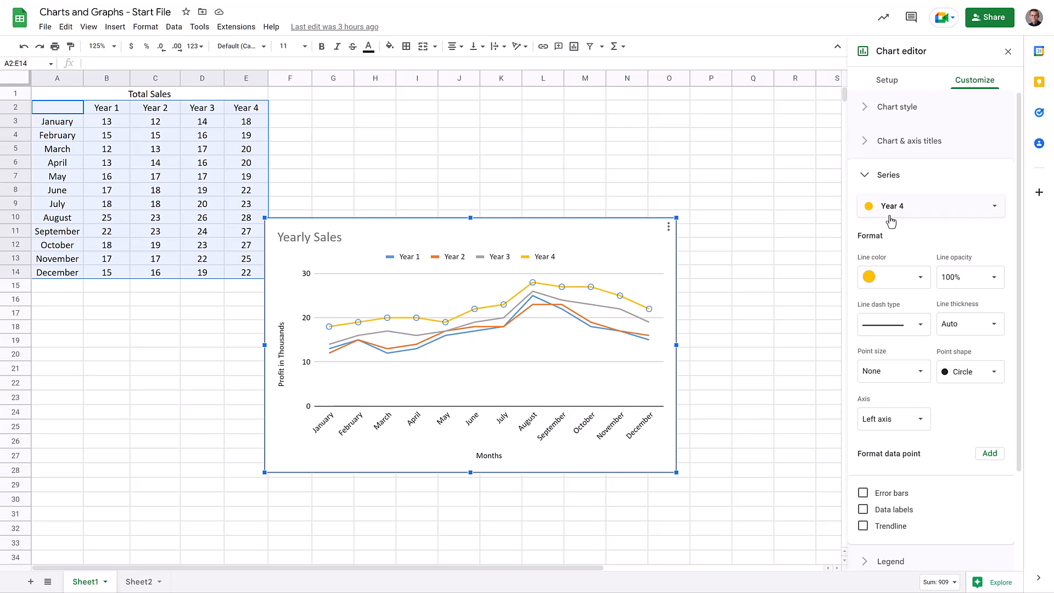
{"action": "left_click", "coordinate": [896, 278]}
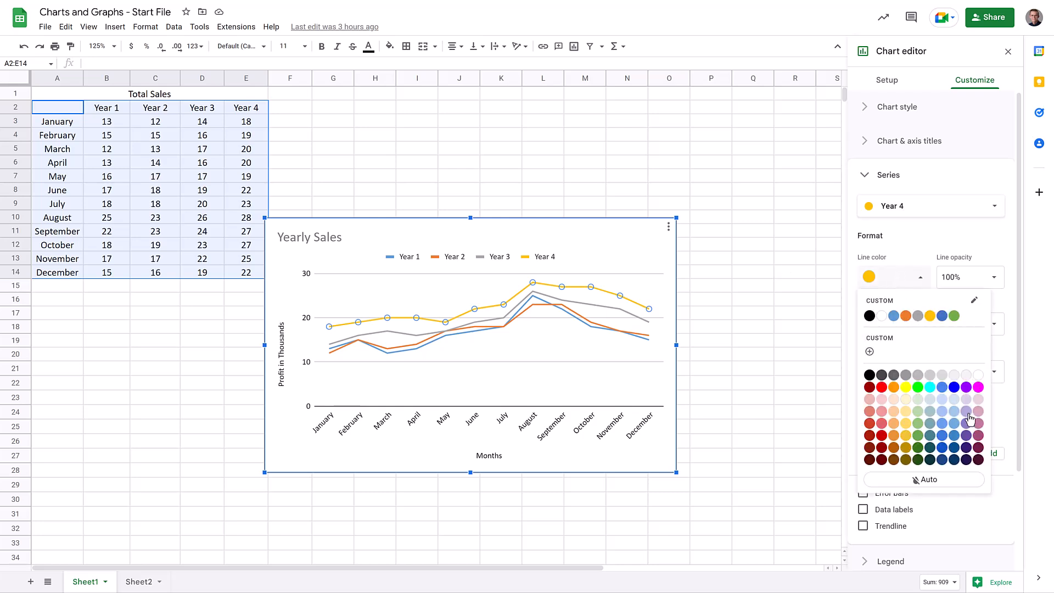
{"action": "left_click", "coordinate": [966, 448]}
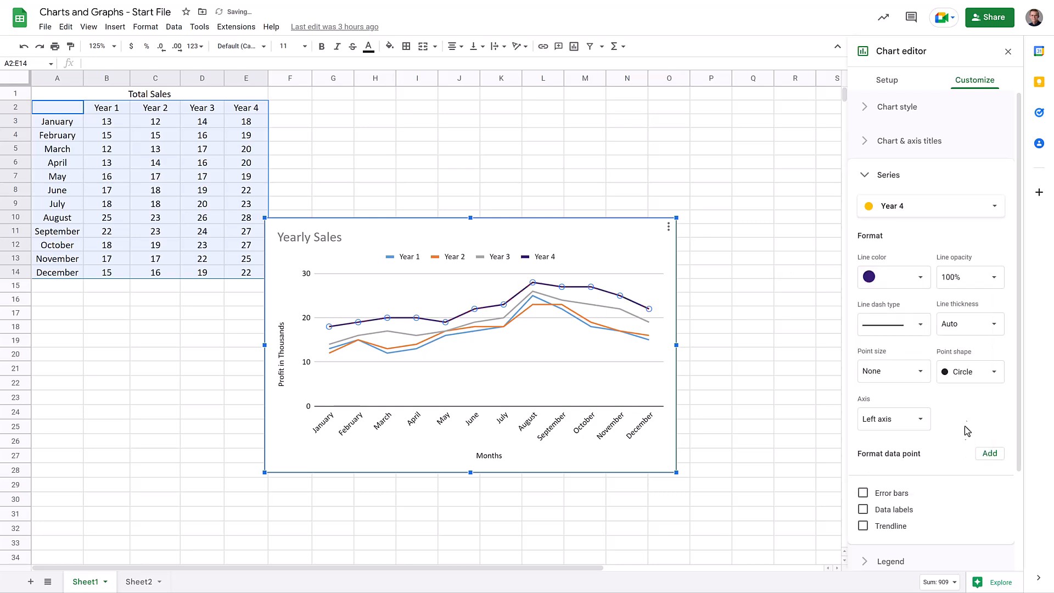
{"action": "left_click", "coordinate": [803, 291]}
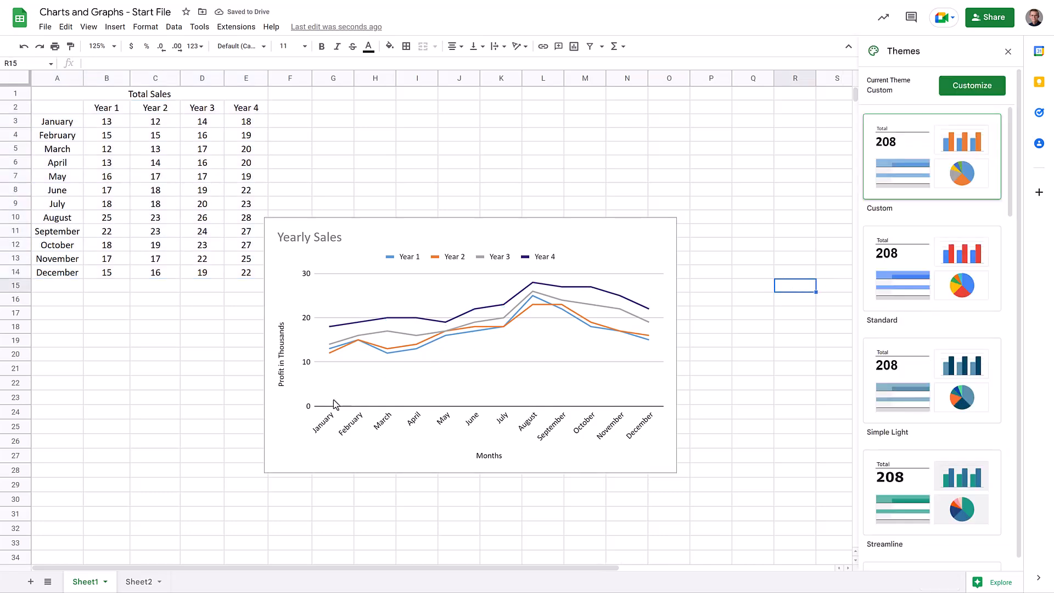
On Sheet2, insert a pie chart from the viewer age data in A2:B9
{"action": "left_click", "coordinate": [144, 586]}
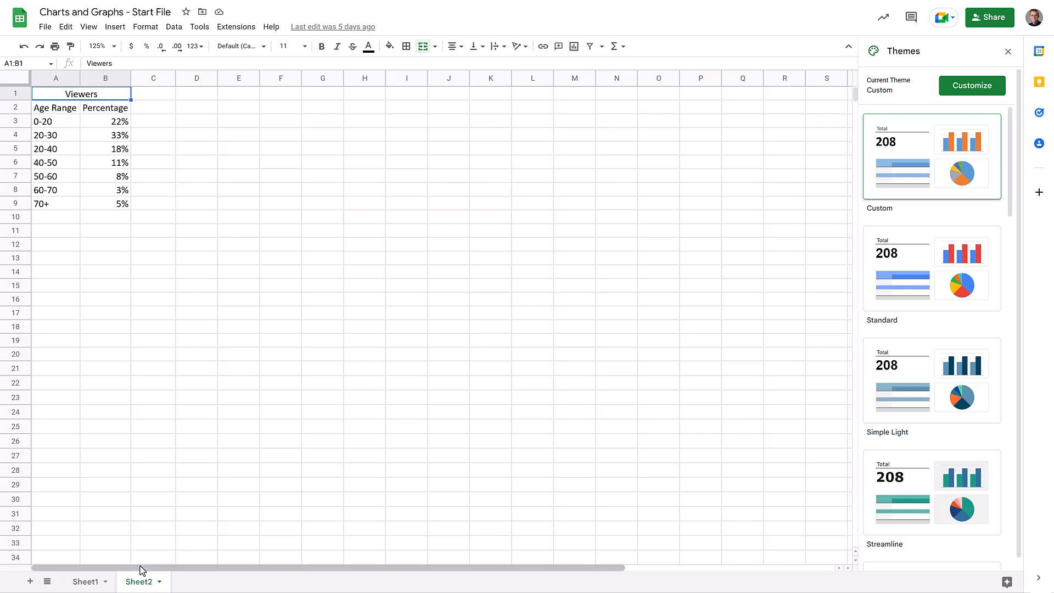
{"action": "left_click_drag", "start_coordinate": [59, 113], "coordinate": [107, 203]}
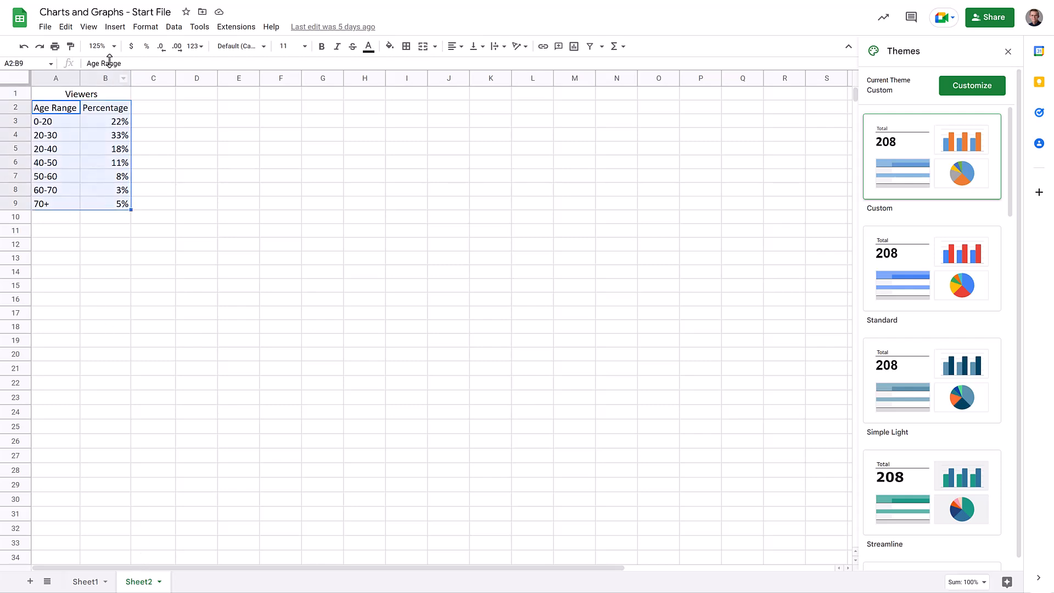
{"action": "left_click", "coordinate": [114, 27]}
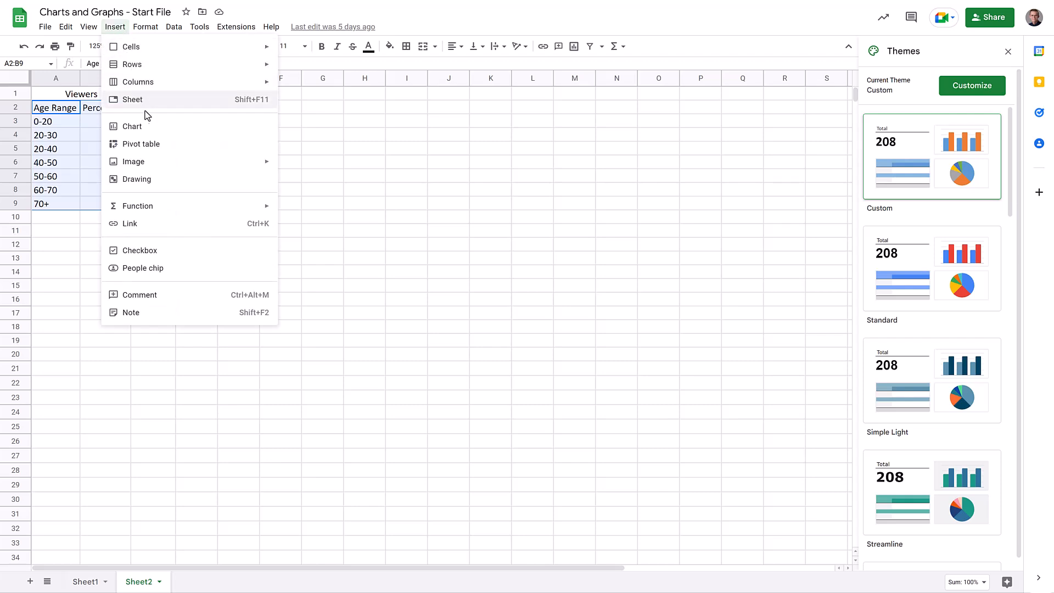
{"action": "left_click", "coordinate": [147, 129]}
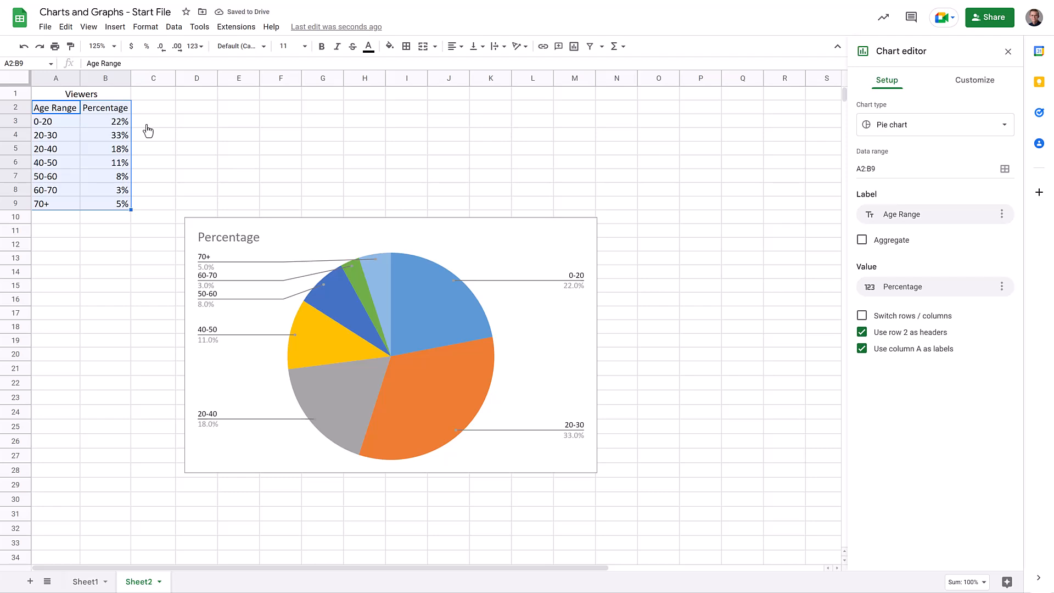
Set the pie chart title to Viewers
{"action": "left_click", "coordinate": [215, 236]}
{"action": "left_click", "coordinate": [215, 236]}
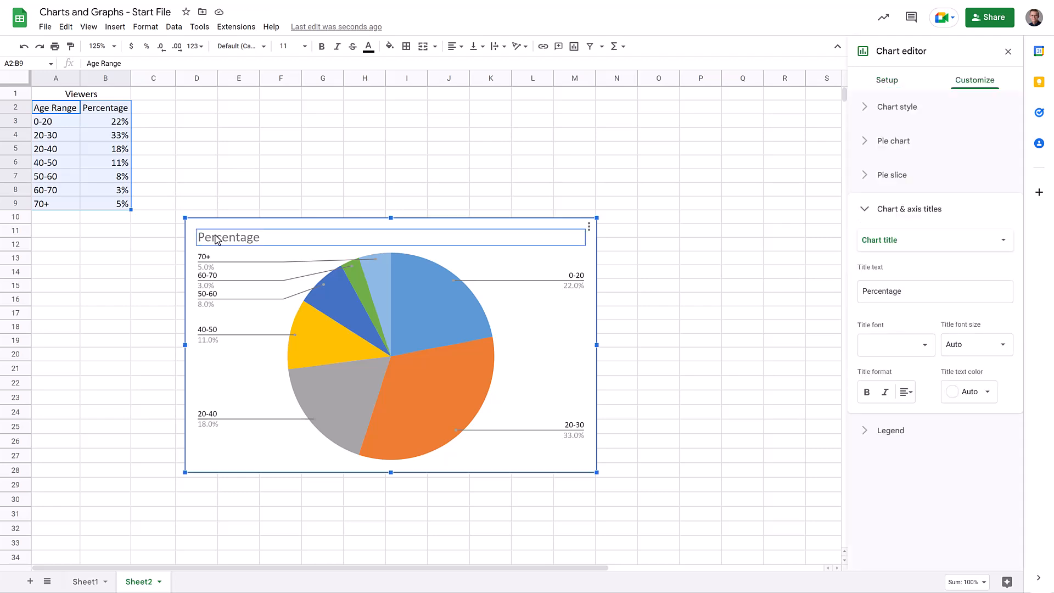
{"action": "left_click_drag", "start_coordinate": [957, 299], "coordinate": [835, 289]}
{"action": "type", "text": "Viewers"}
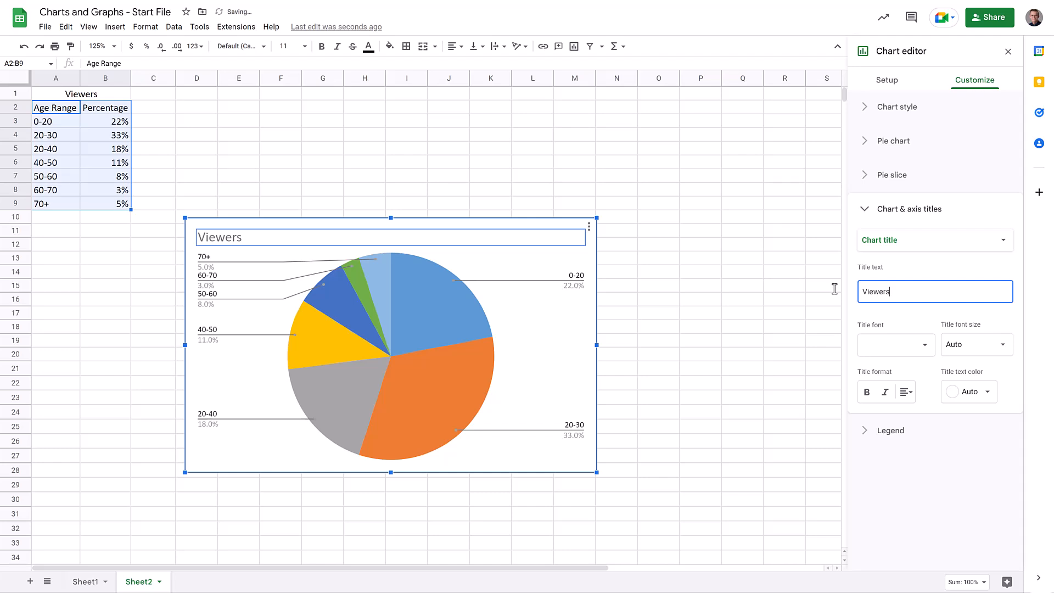
Add the chart subtitle Age Ranges to the pie chart
{"action": "left_click", "coordinate": [915, 247]}
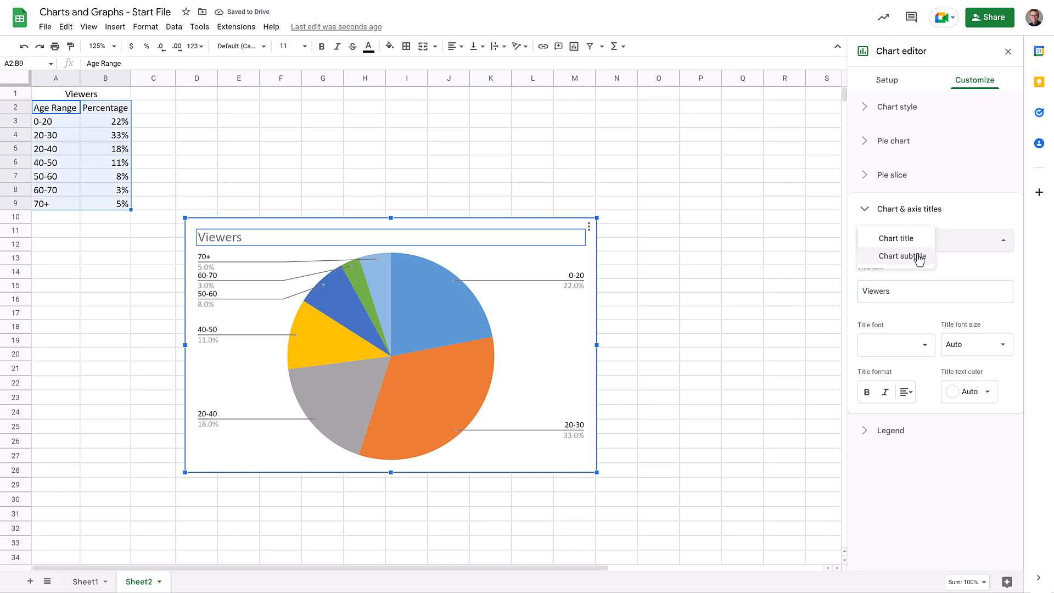
{"action": "left_click", "coordinate": [918, 257]}
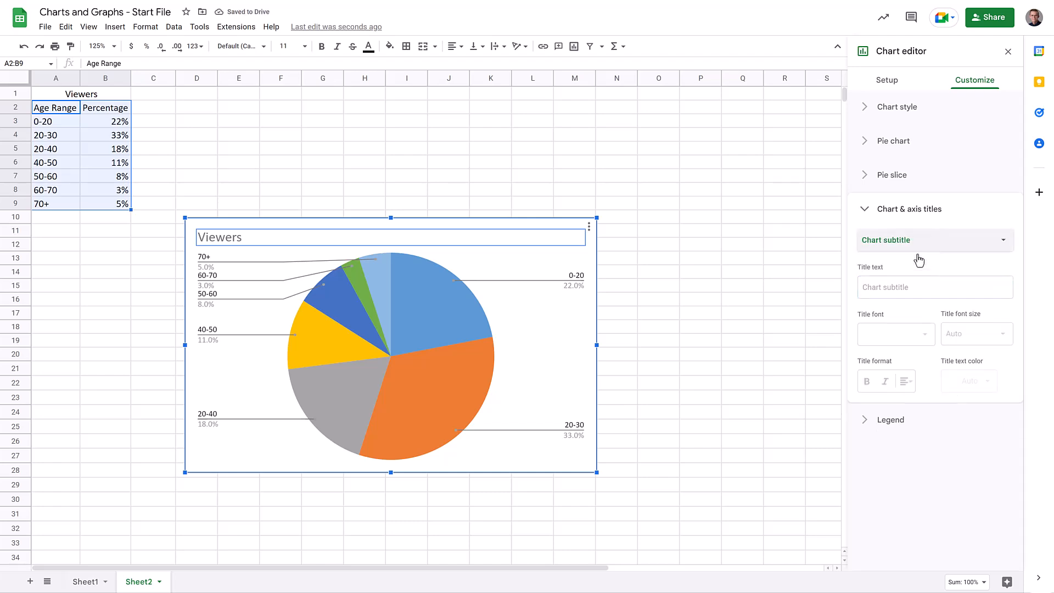
{"action": "left_click", "coordinate": [903, 287]}
{"action": "type", "text": "Age Ranges"}
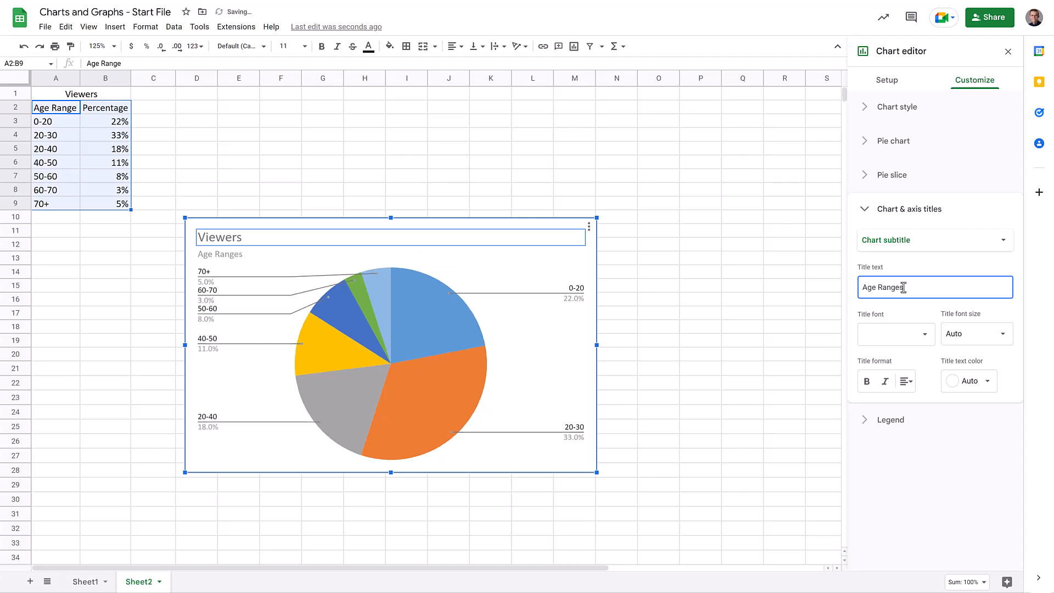
Enlarge the pie chart and format its slice labels at font size 16 in bold
{"action": "left_click_drag", "start_coordinate": [597, 216], "coordinate": [712, 127]}
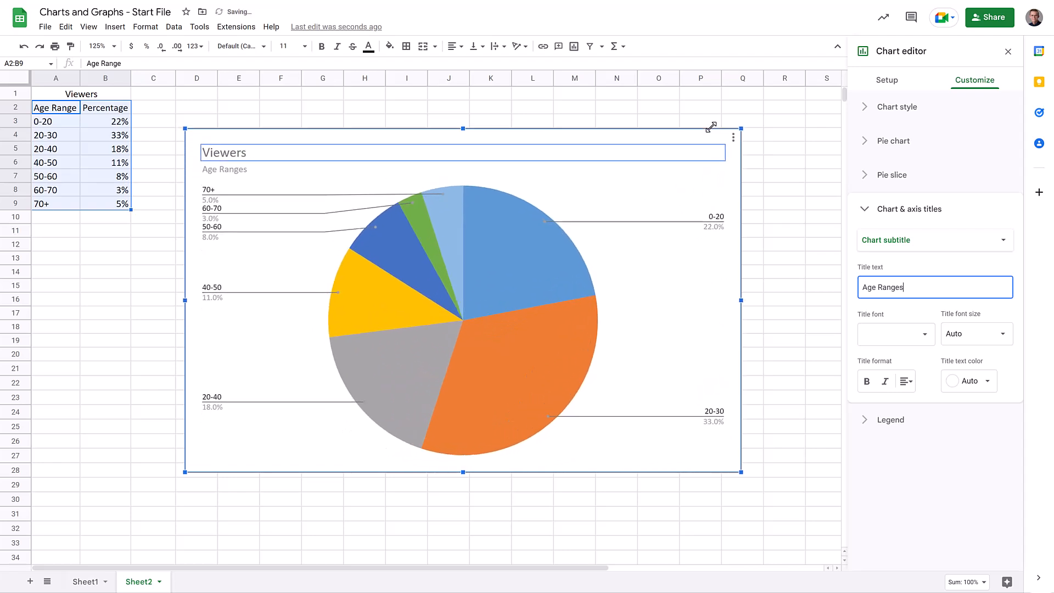
{"action": "left_click", "coordinate": [213, 193]}
{"action": "left_click", "coordinate": [213, 193]}
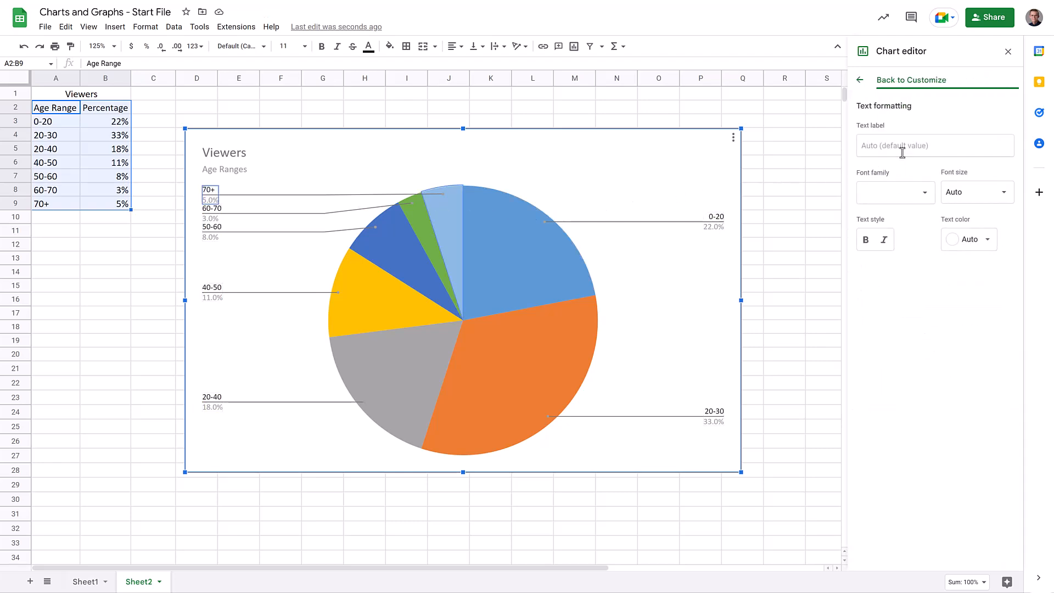
{"action": "left_click", "coordinate": [957, 193]}
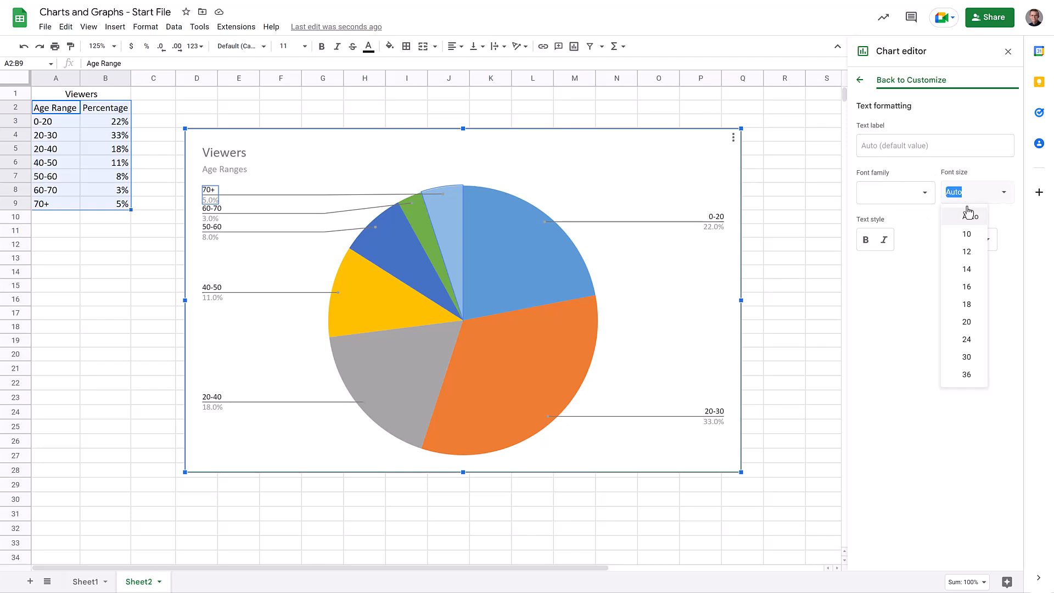
{"action": "left_click", "coordinate": [960, 287]}
{"action": "left_click", "coordinate": [867, 242]}
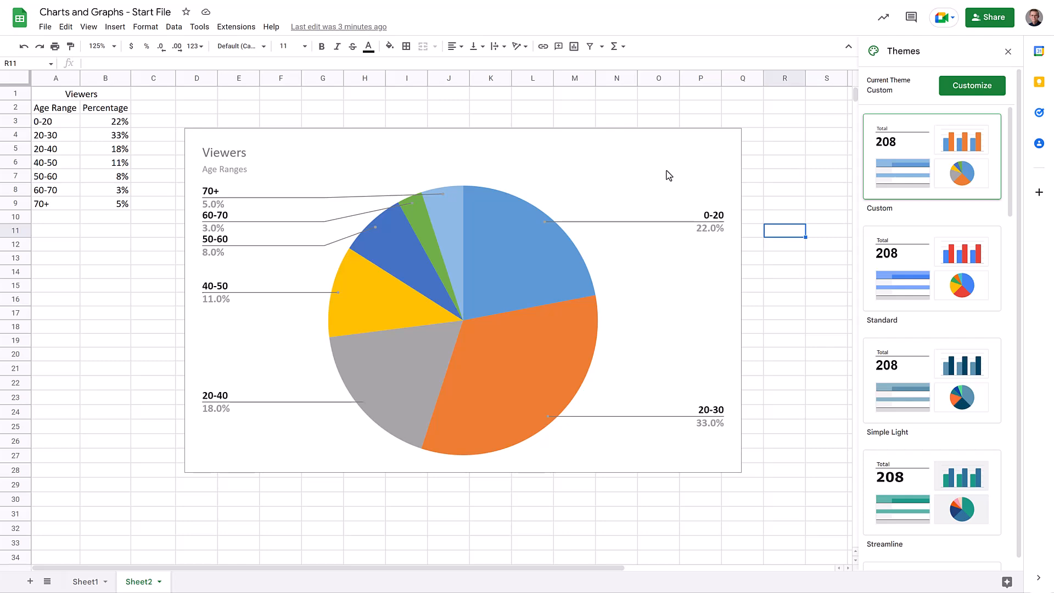
Copy the pie chart and paste it into a Google Doc linked to the spreadsheet
{"action": "left_click", "coordinate": [669, 175]}
{"action": "key", "text": "ctrl+c"}
{"action": "key", "text": "Escape"}
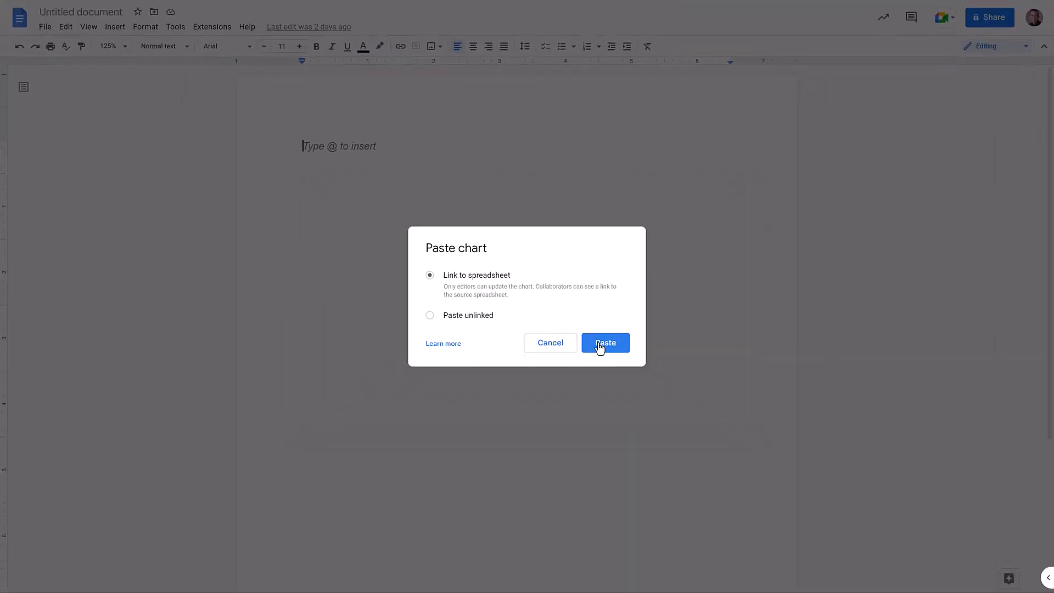
{"action": "left_click", "coordinate": [600, 343]}
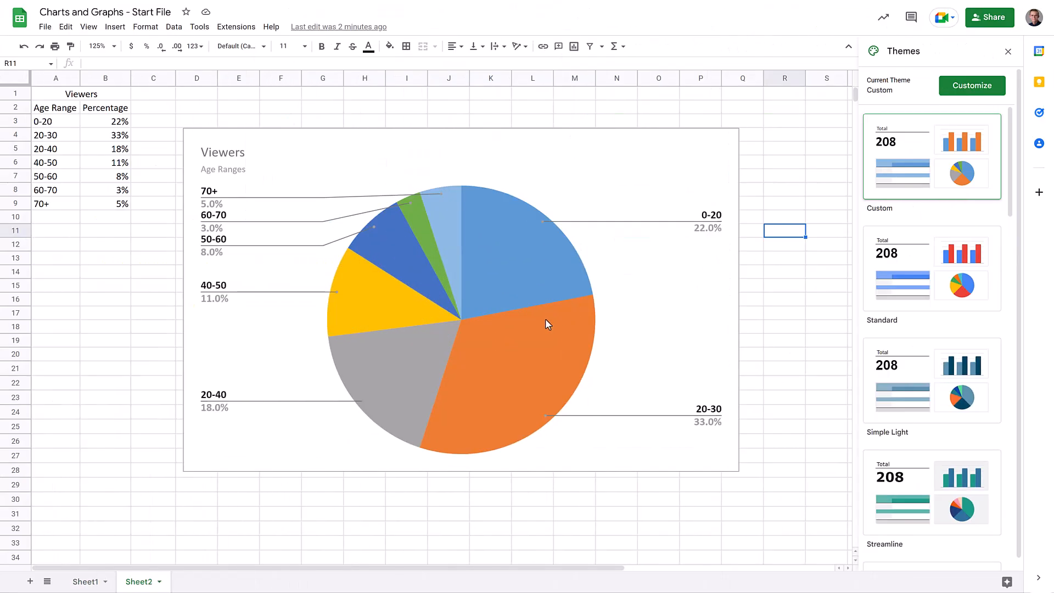
Recolor the 20-30 pie slice purple in the spreadsheet, then update the linked chart in the Google Doc
{"action": "double_click", "coordinate": [512, 345]}
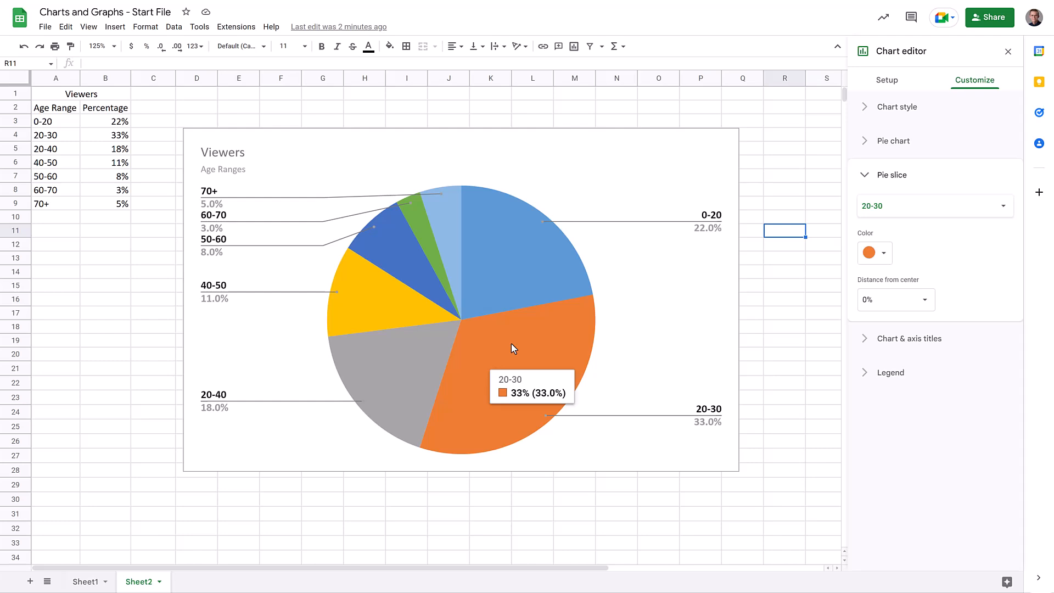
{"action": "left_click", "coordinate": [883, 254]}
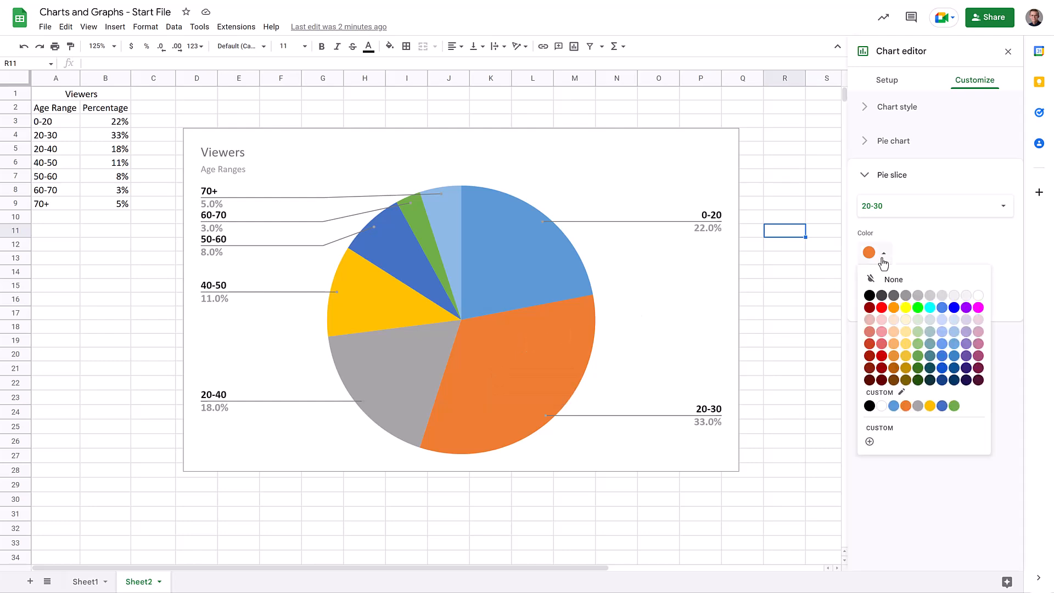
{"action": "left_click", "coordinate": [966, 356]}
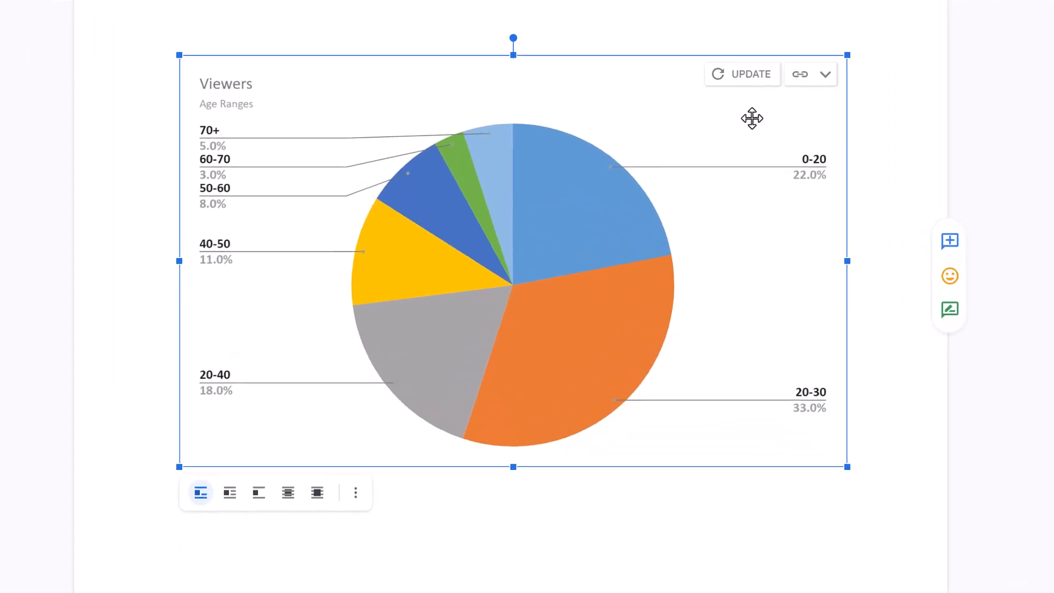
{"action": "left_click", "coordinate": [748, 74]}
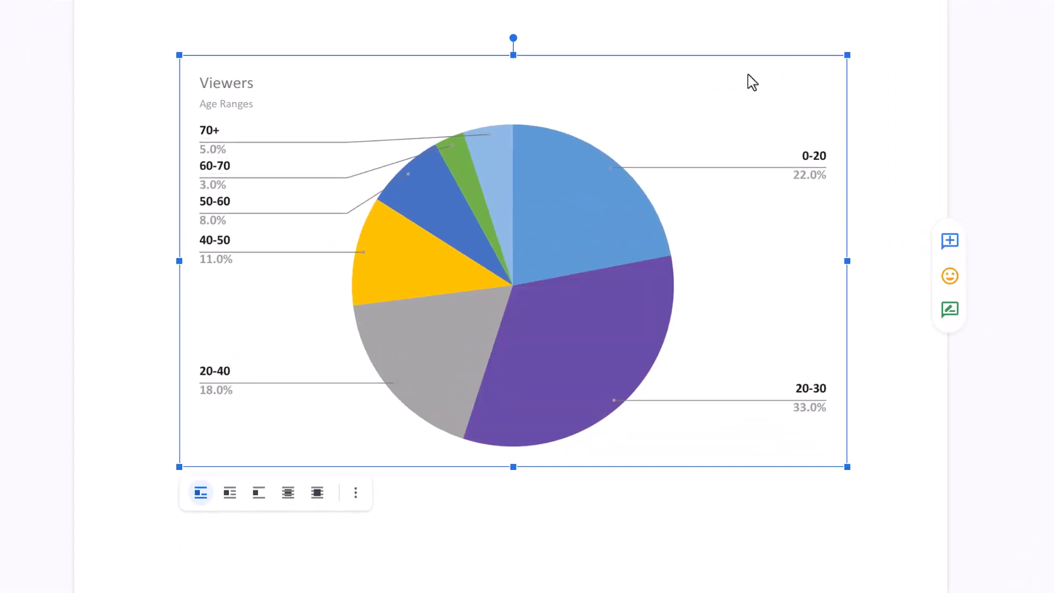